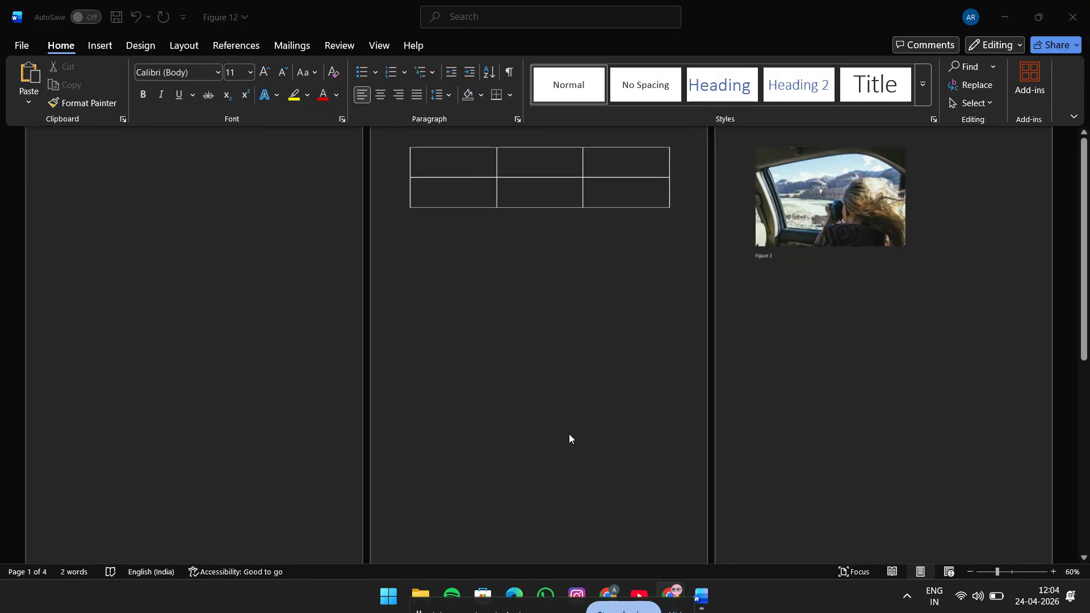
# Step: Start a caption for the picture of the girl writing on the fourth page, using the Figure label
pyautogui.scroll(-2, 570, 439)
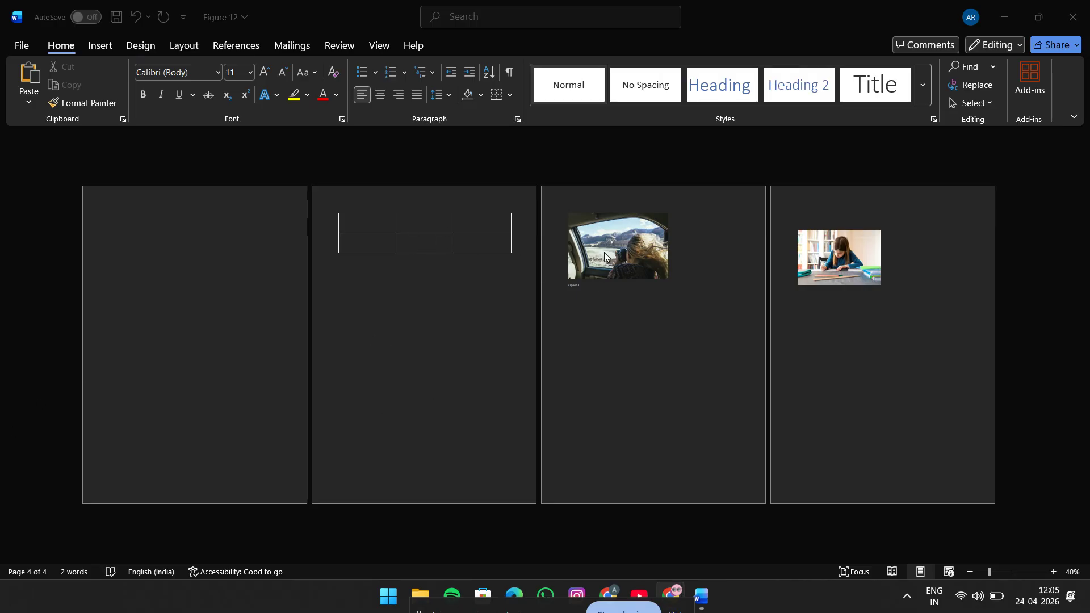
pyautogui.click(850, 290)
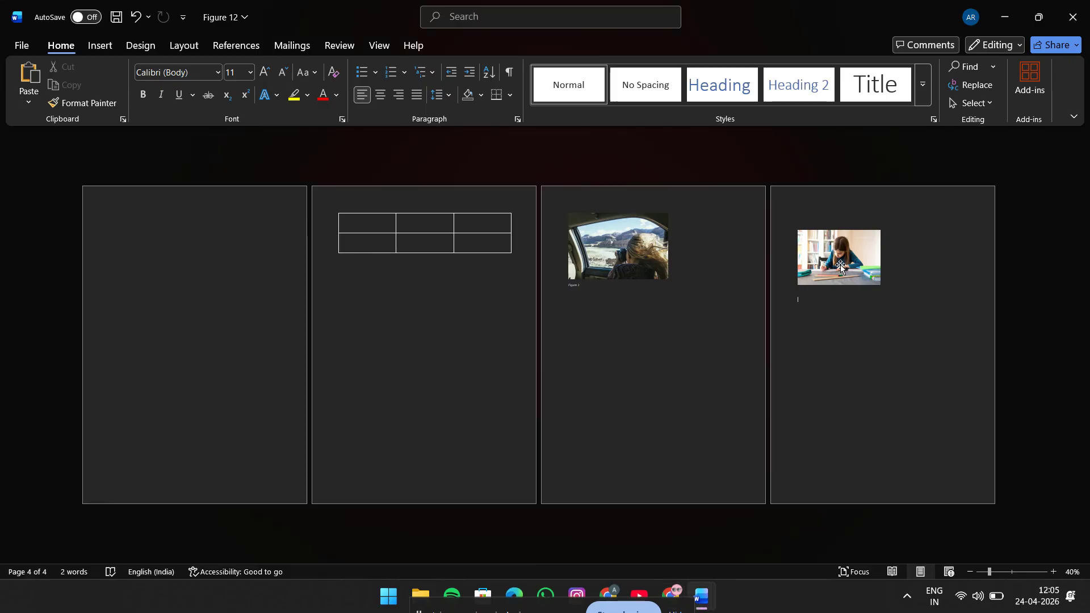
pyautogui.doubleClick(841, 266)
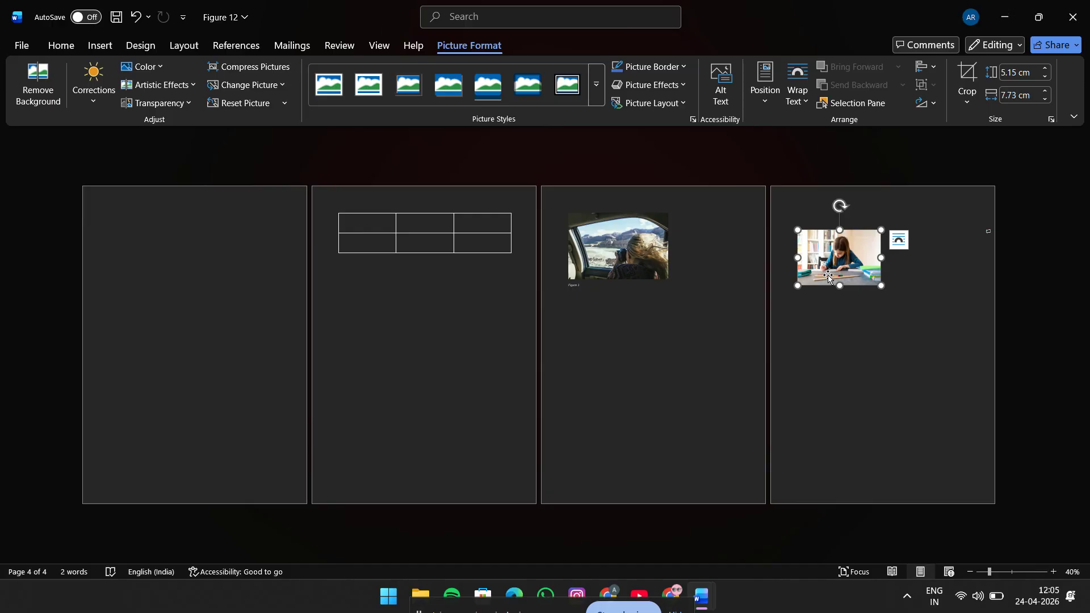
pyautogui.keyDown('ctrl'); pyautogui.scroll(4, 828, 275); pyautogui.keyUp('ctrl')
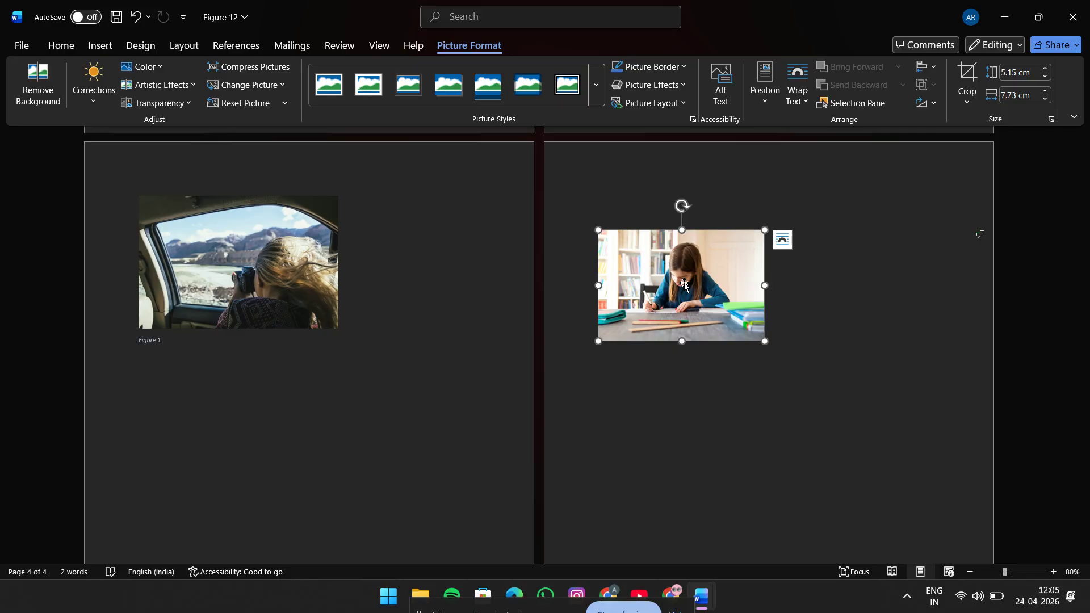
pyautogui.click(237, 45)
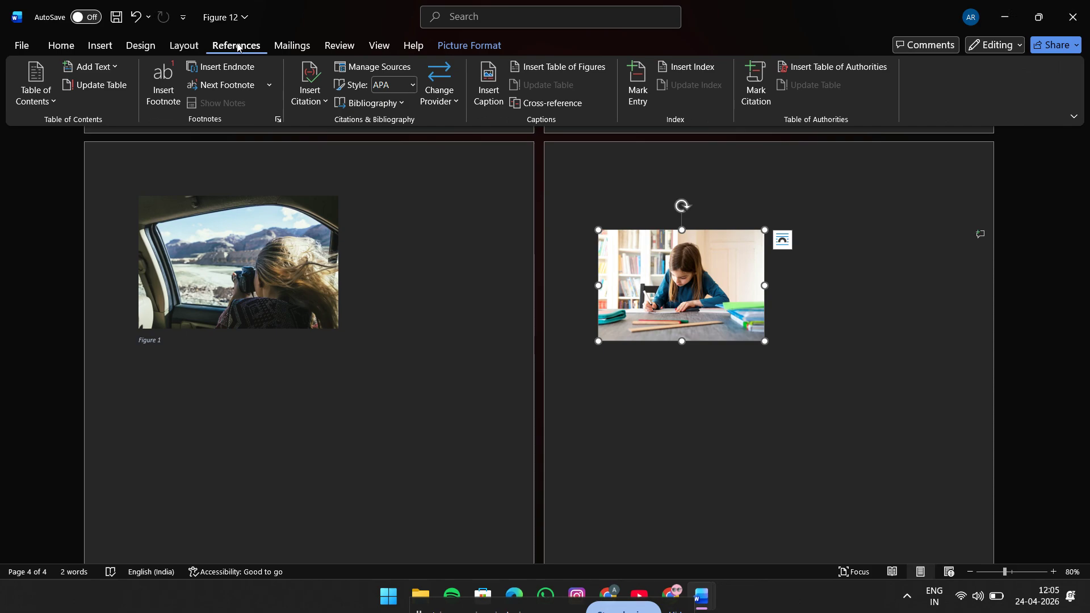
pyautogui.click(500, 98)
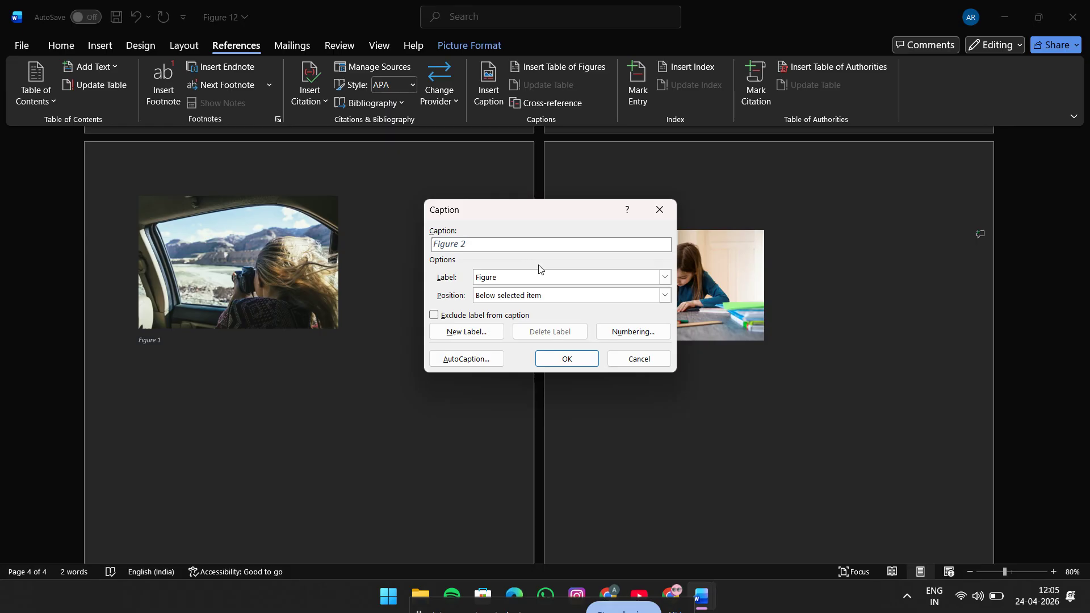
pyautogui.click(663, 278)
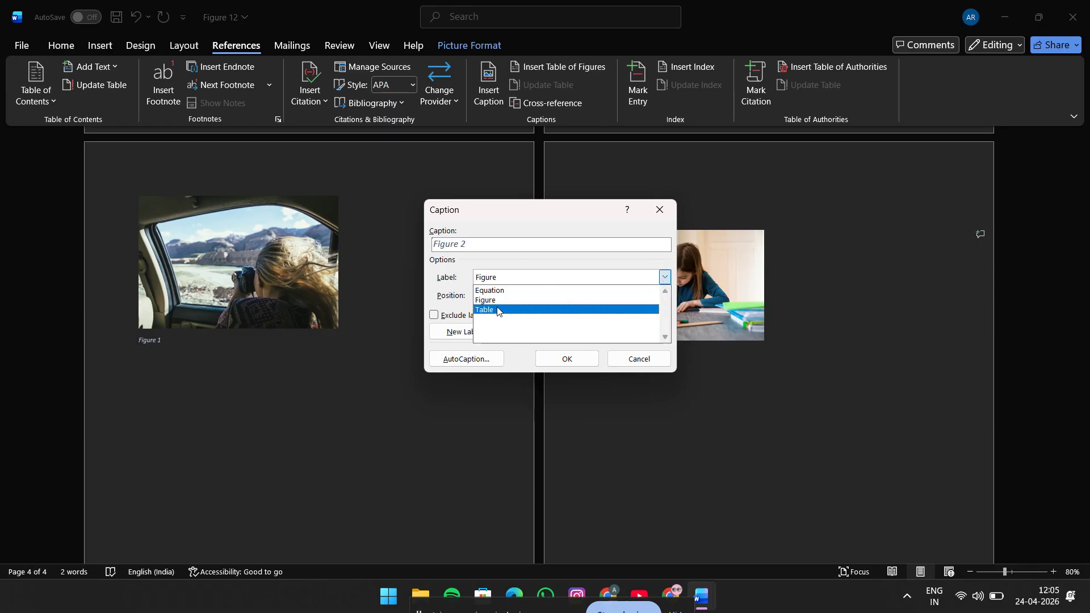
pyautogui.click(523, 262)
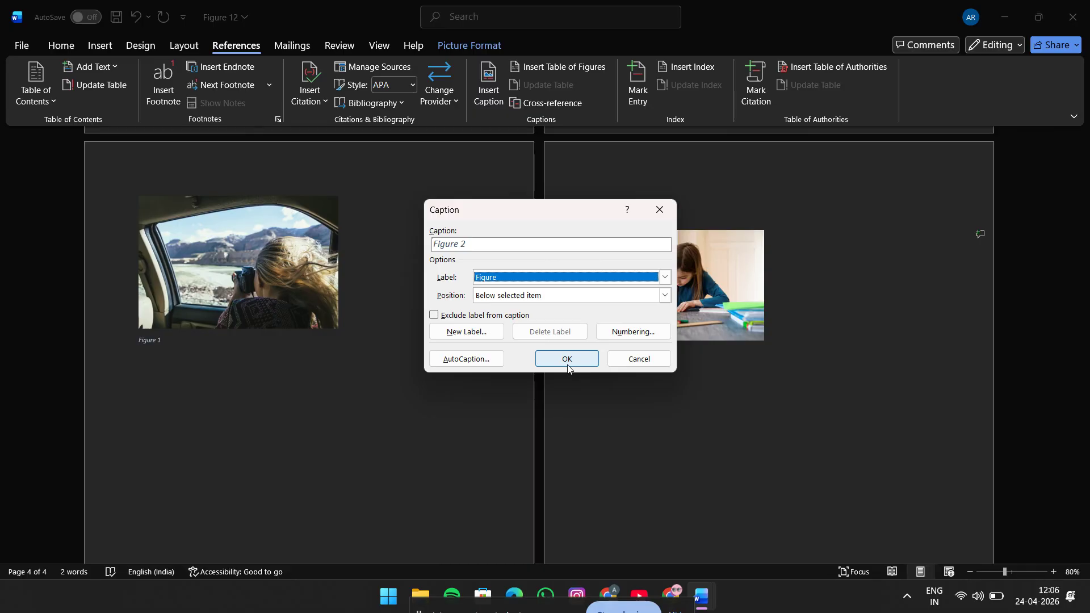
# Step: Word the caption as "Figure 2- Girl writing" and insert it below the selected picture
pyautogui.click(466, 243)
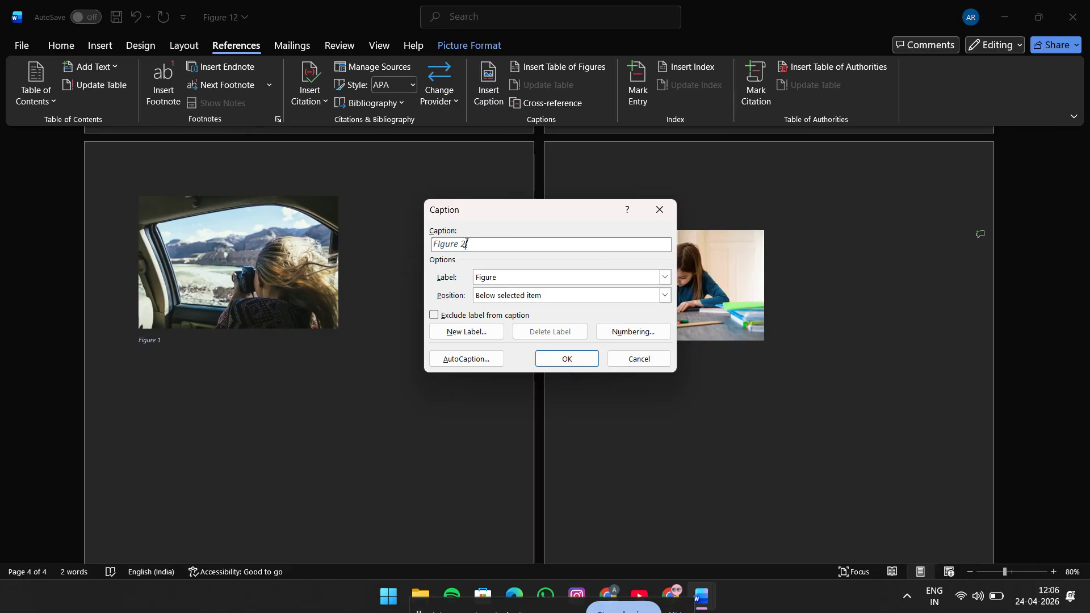
pyautogui.click(433, 319)
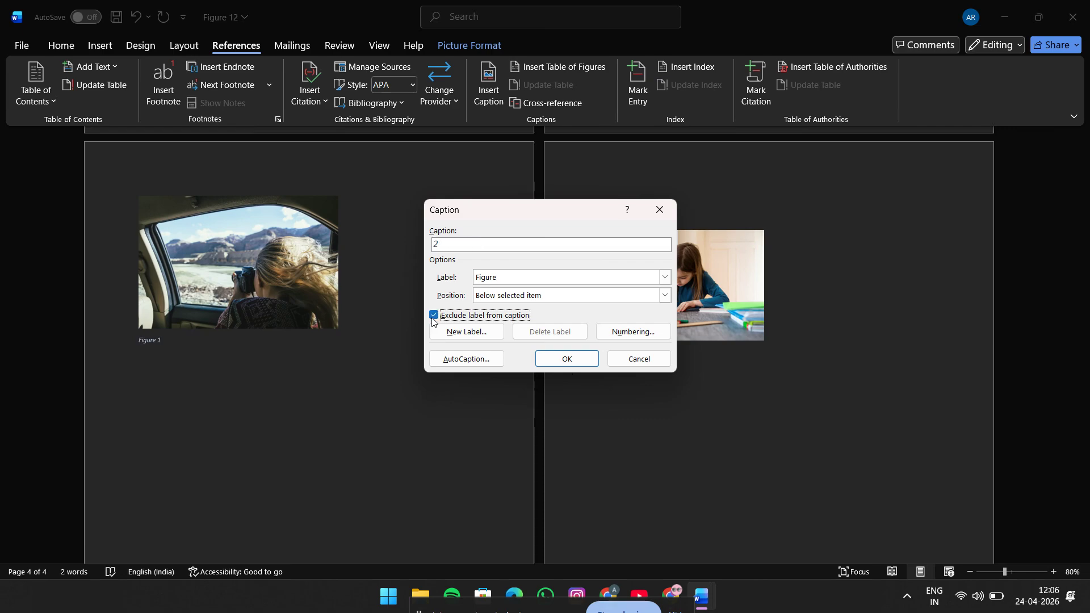
pyautogui.click(433, 320)
pyautogui.click(471, 246)
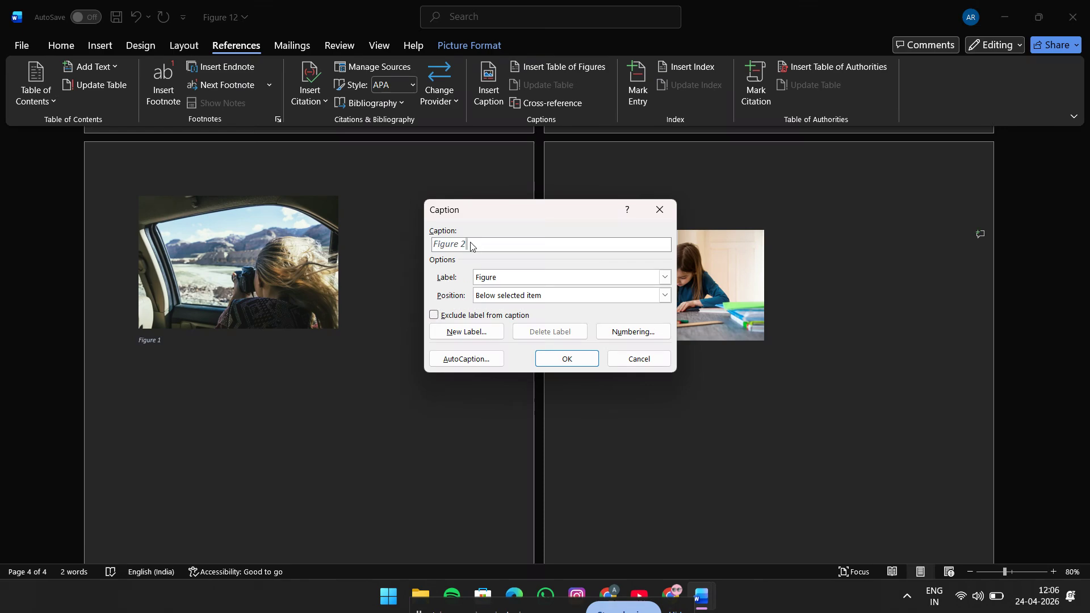
pyautogui.write('m')
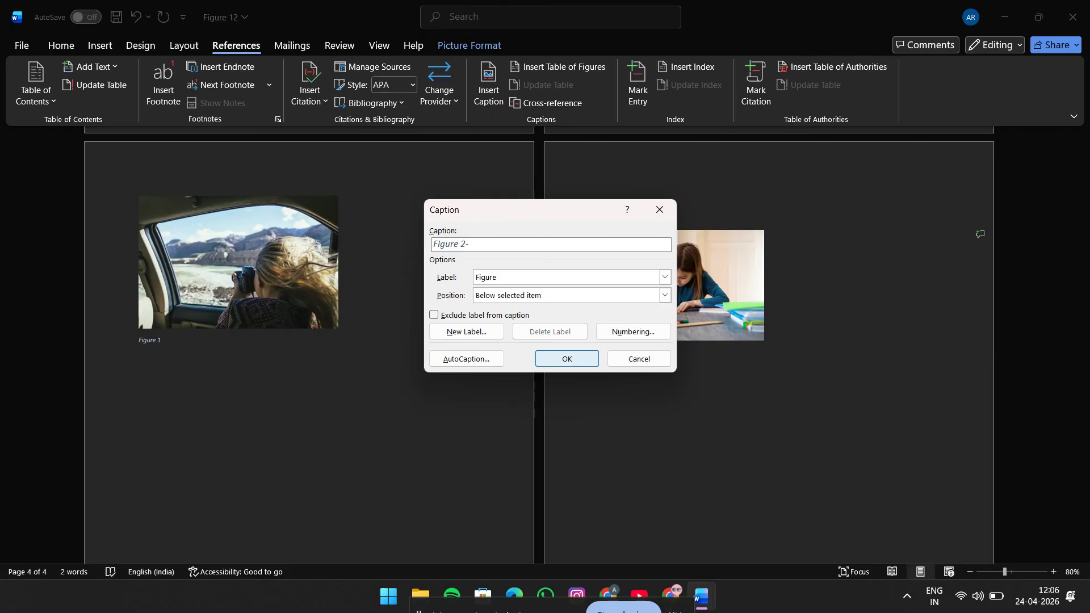
pyautogui.write('irl writing')
pyautogui.click(517, 297)
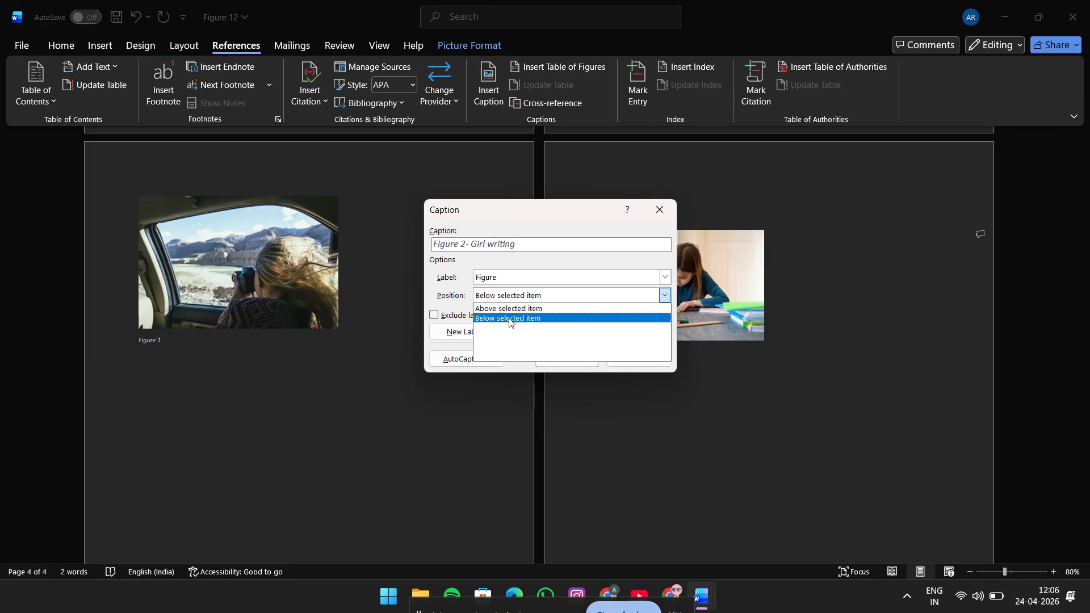
pyautogui.click(511, 319)
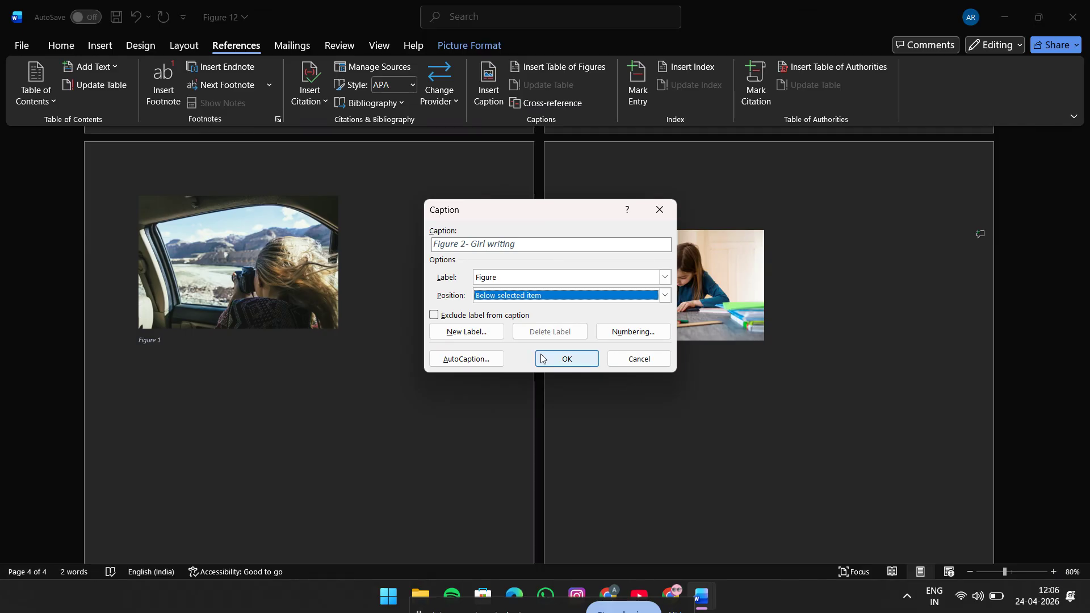
pyautogui.click(562, 360)
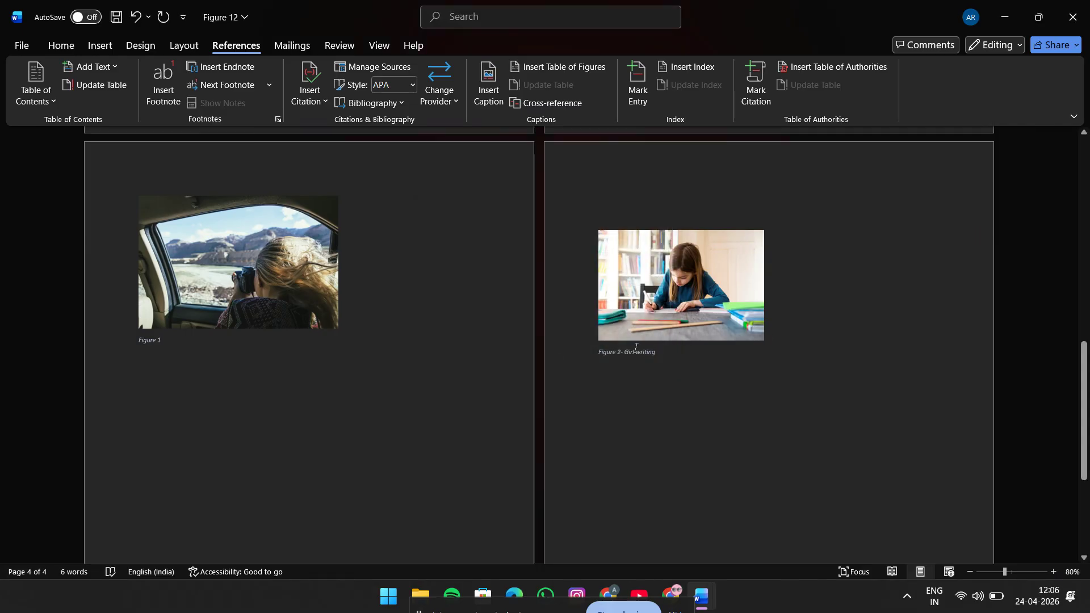
# Step: Insert a "Table 1" caption with the Table label above the table on the second page
pyautogui.scroll(10, 630, 352)
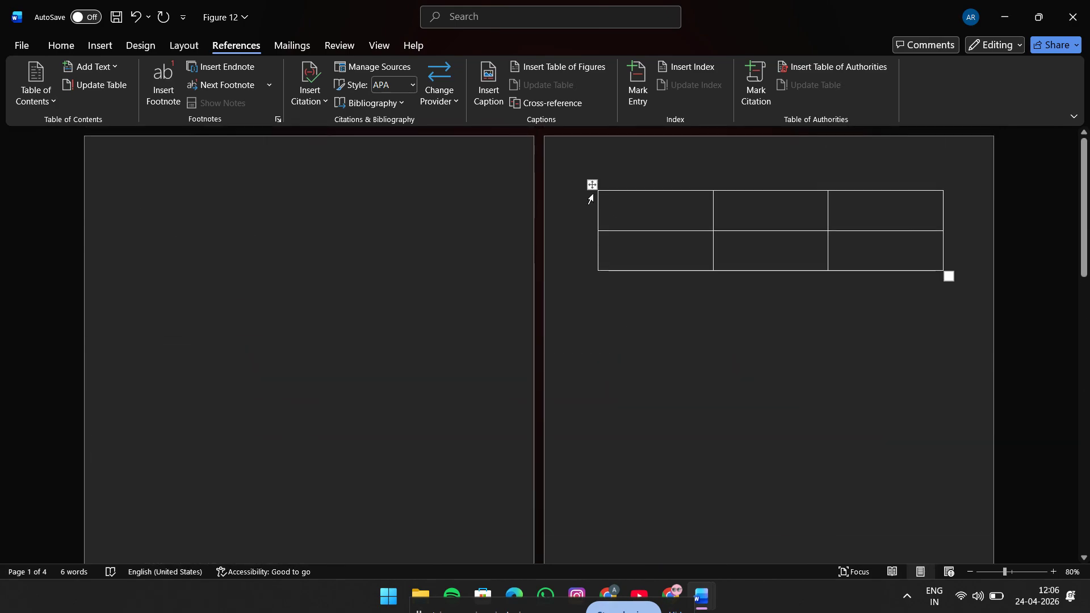
pyautogui.click(590, 199)
pyautogui.click(227, 50)
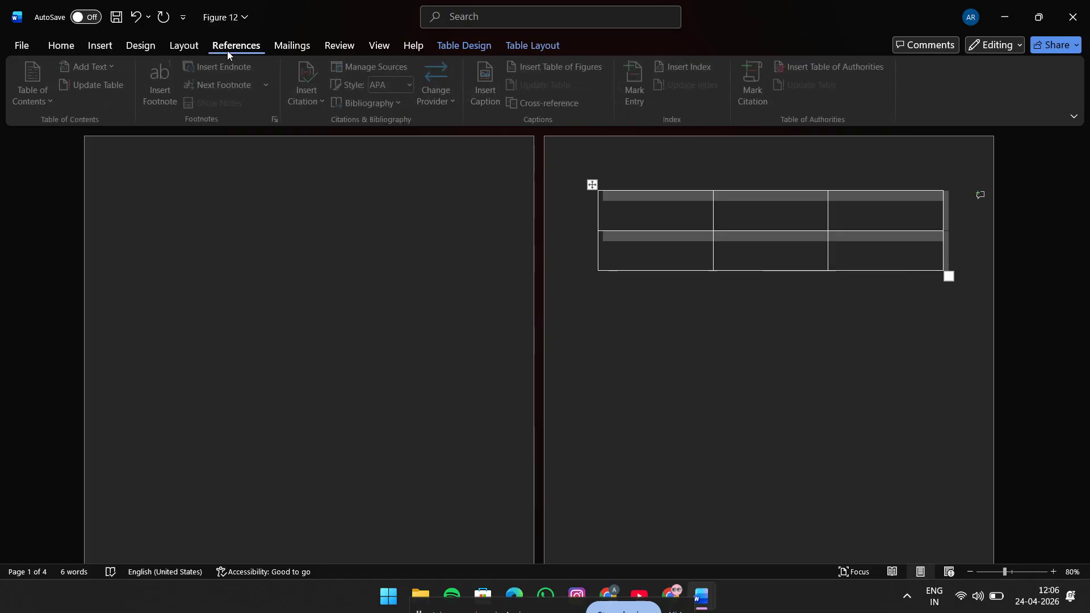
pyautogui.click(490, 99)
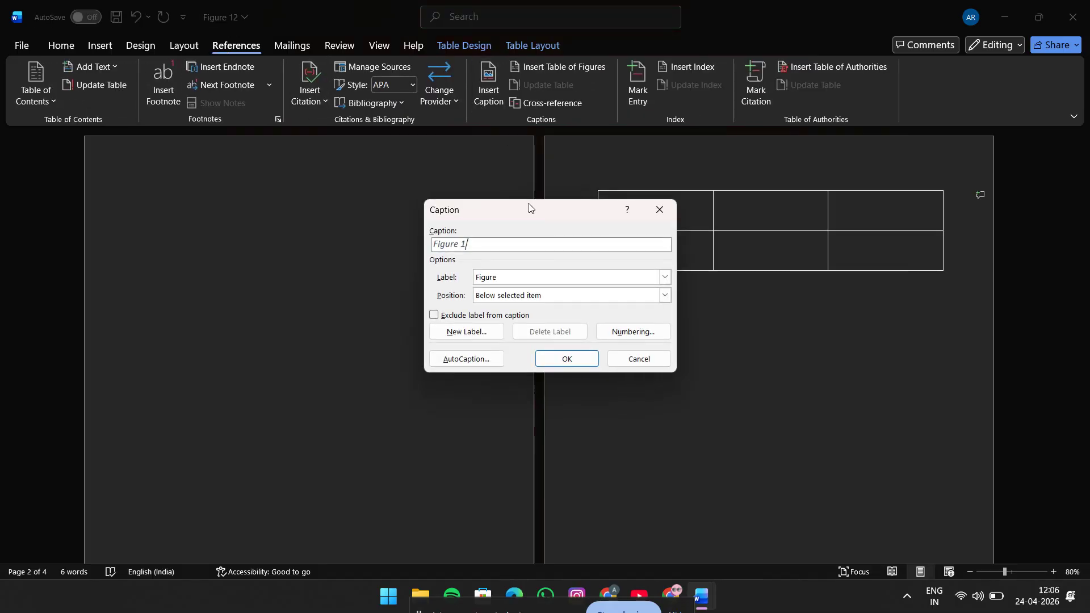
pyautogui.click(495, 277)
pyautogui.click(486, 308)
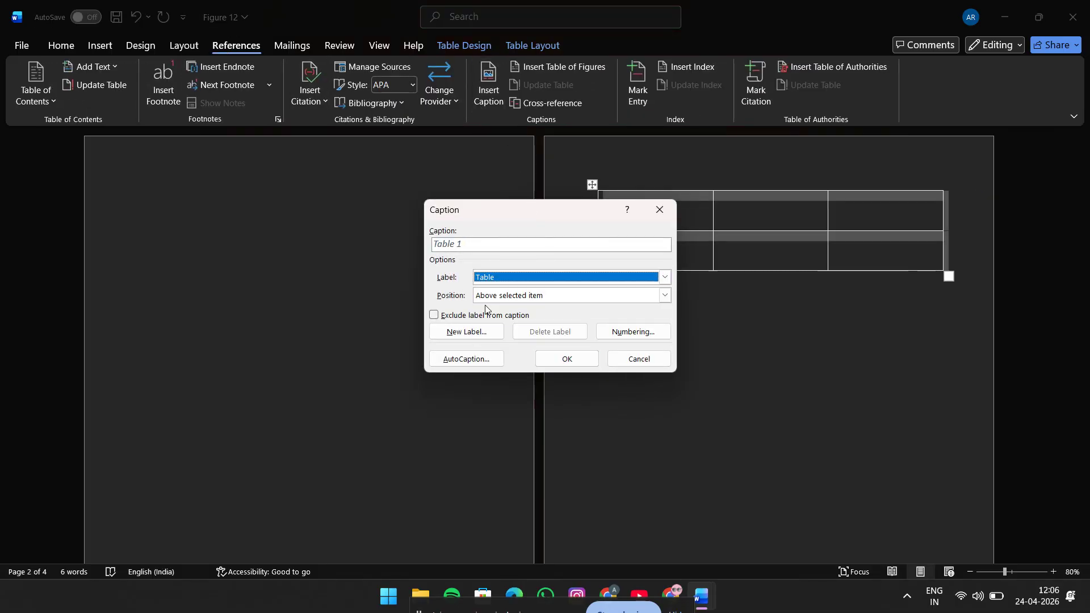
pyautogui.click(477, 244)
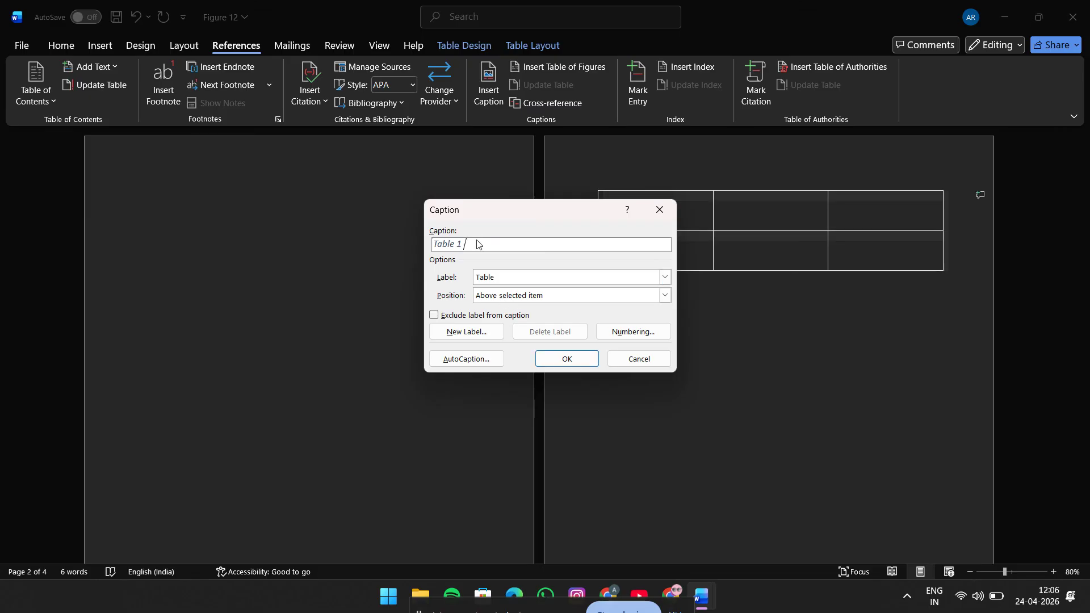
pyautogui.click(567, 358)
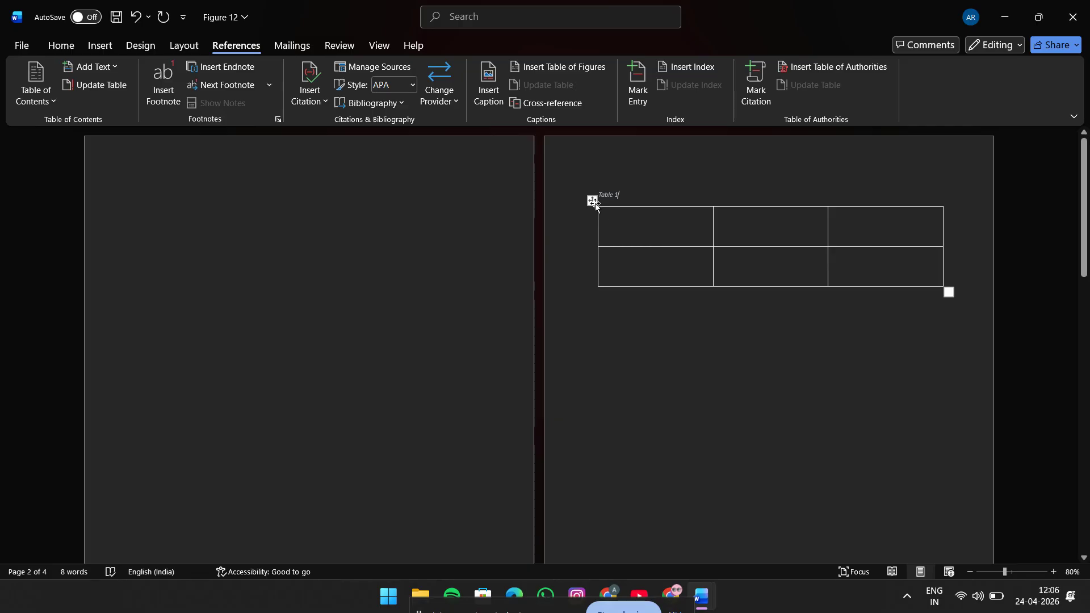
pyautogui.click(636, 333)
pyautogui.scroll(-10, 637, 338)
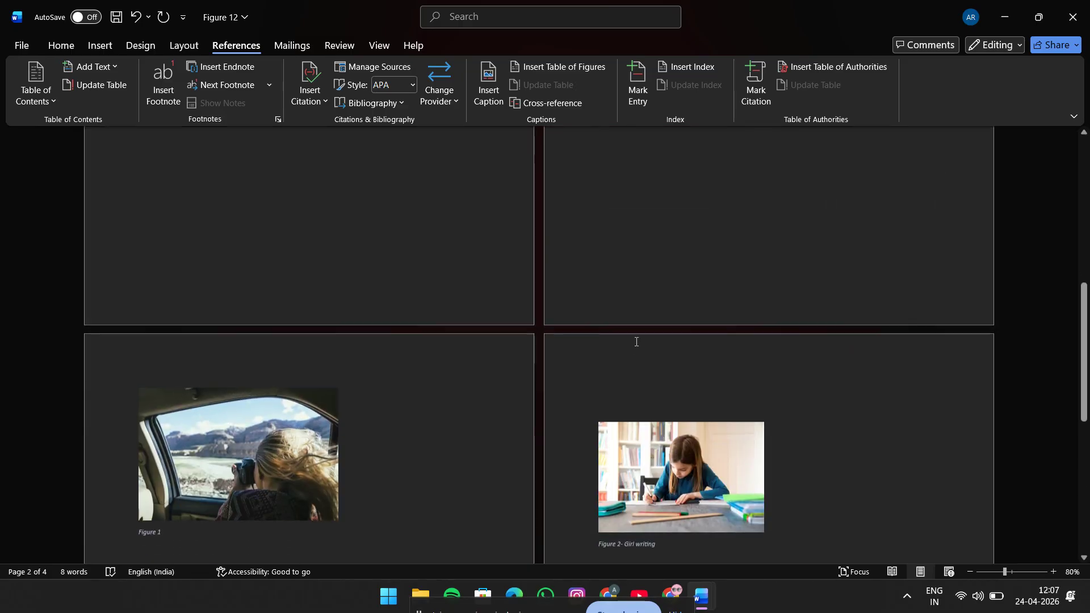
pyautogui.scroll(10, 608, 397)
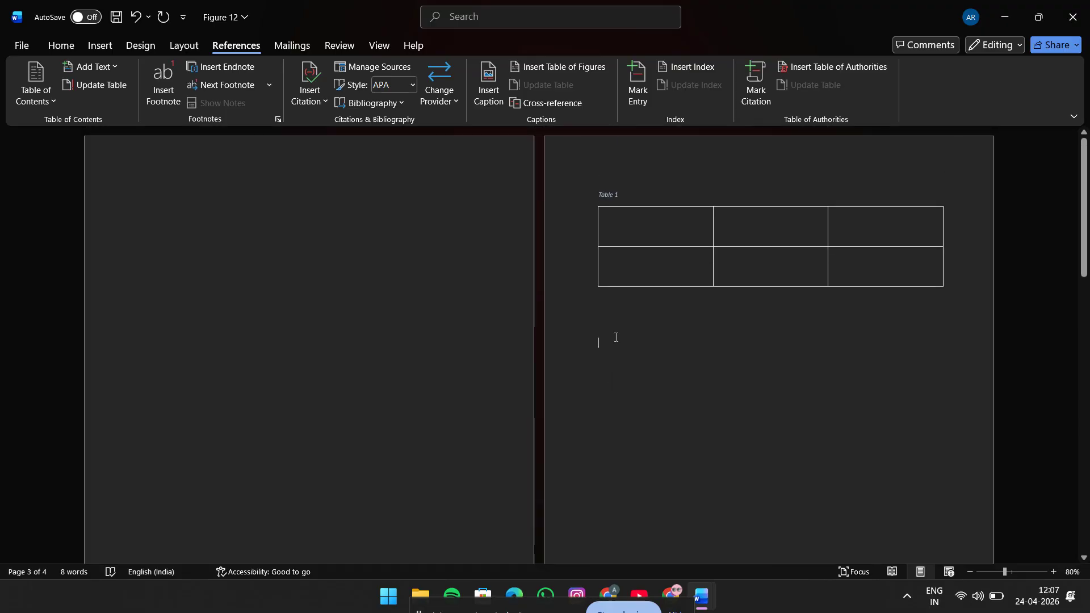
pyautogui.scroll(-5, 616, 337)
pyautogui.scroll(5, 608, 462)
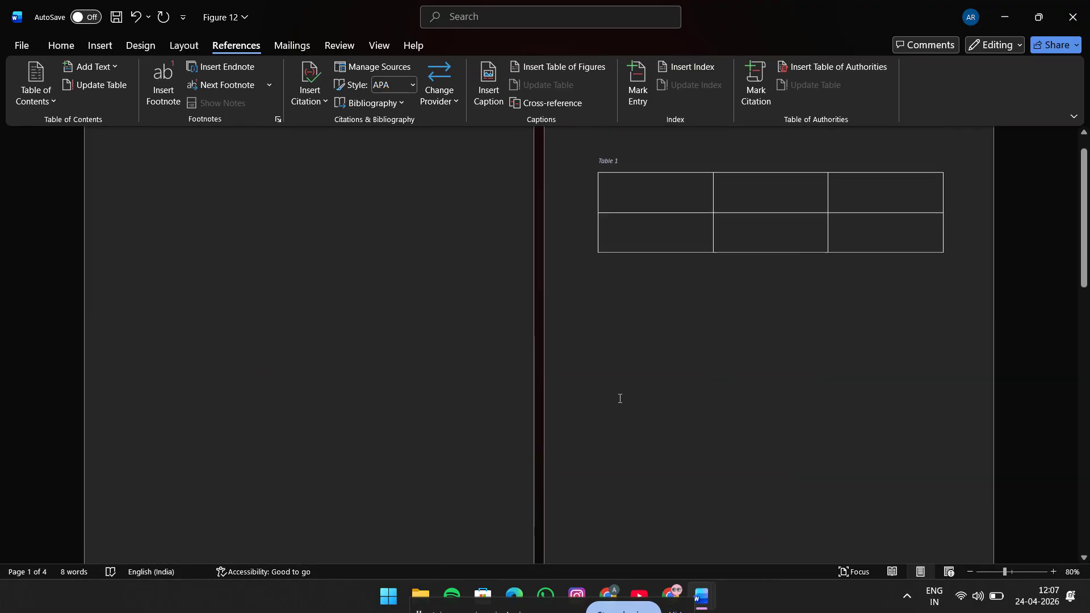
pyautogui.scroll(1, 620, 399)
# Step: Try to add another caption, "Table 2", above the same table on the second page
pyautogui.click(600, 205)
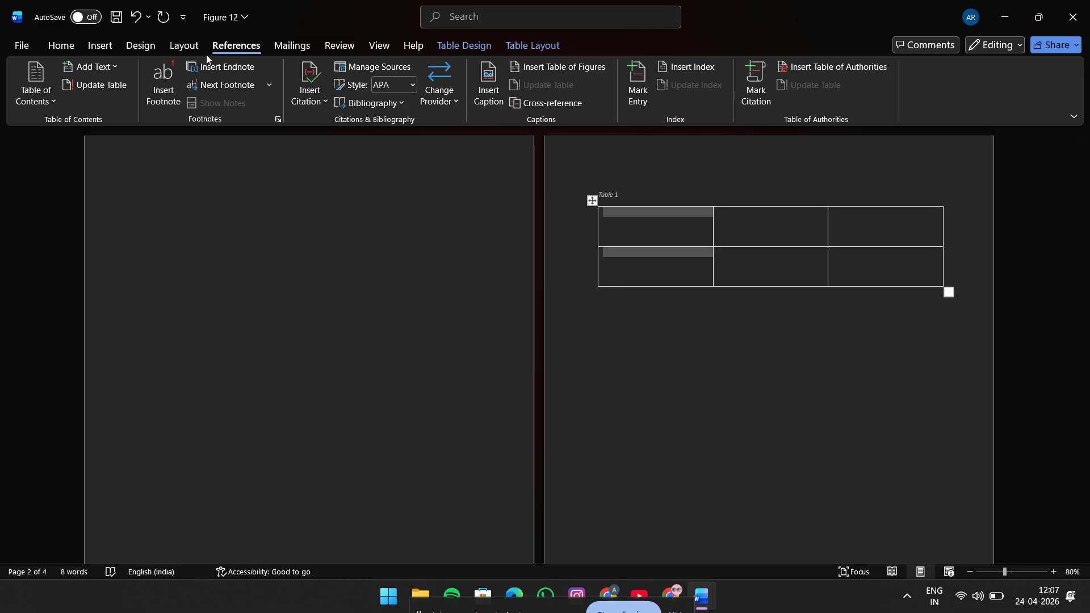
pyautogui.click(488, 87)
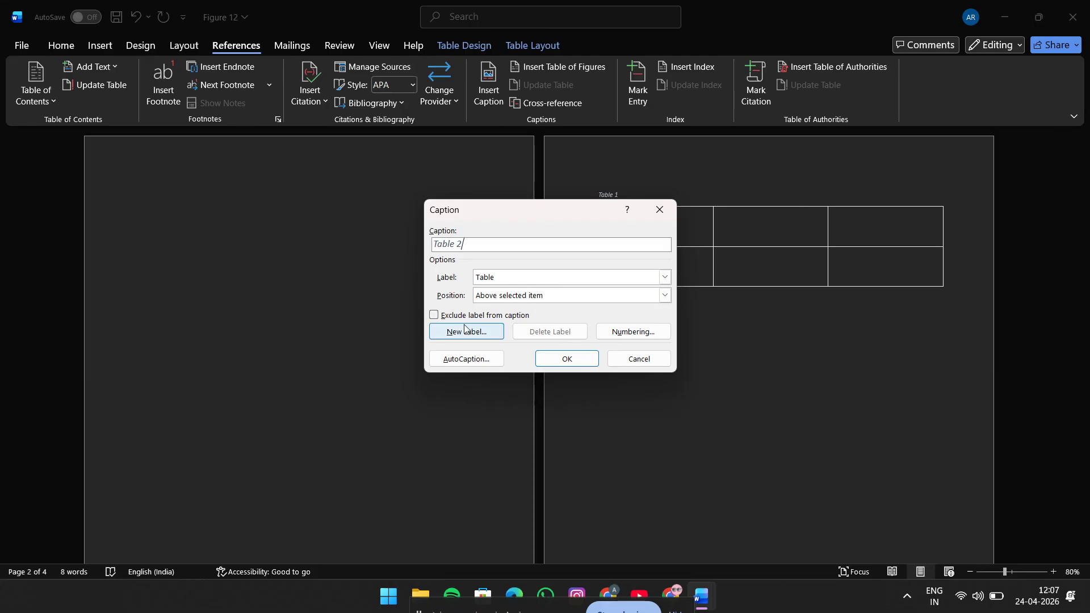
pyautogui.click(577, 362)
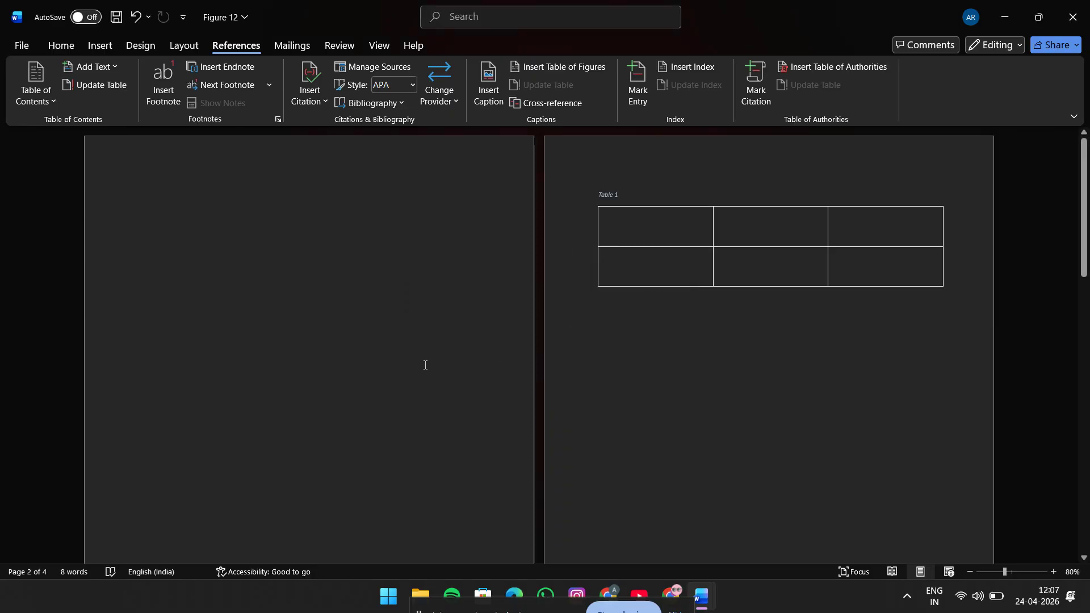
# Step: Insert a table of figures on the blank first page listing the captions with the Table label
pyautogui.scroll(-8, 426, 366)
pyautogui.scroll(8, 341, 407)
pyautogui.click(125, 233)
pyautogui.click(158, 238)
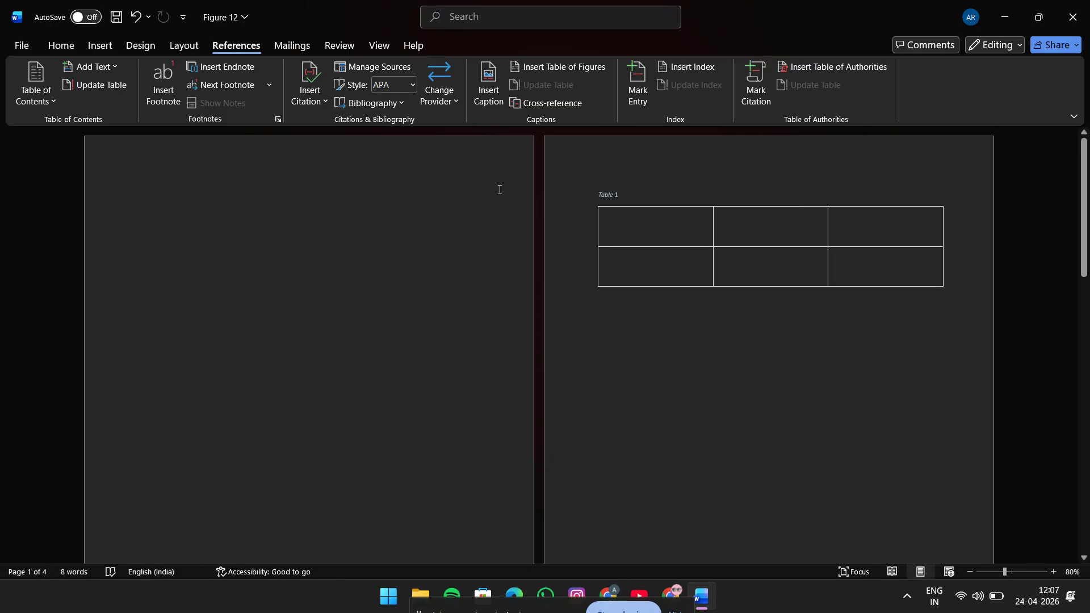
pyautogui.scroll(-8, 499, 190)
pyautogui.scroll(8, 500, 210)
pyautogui.click(563, 67)
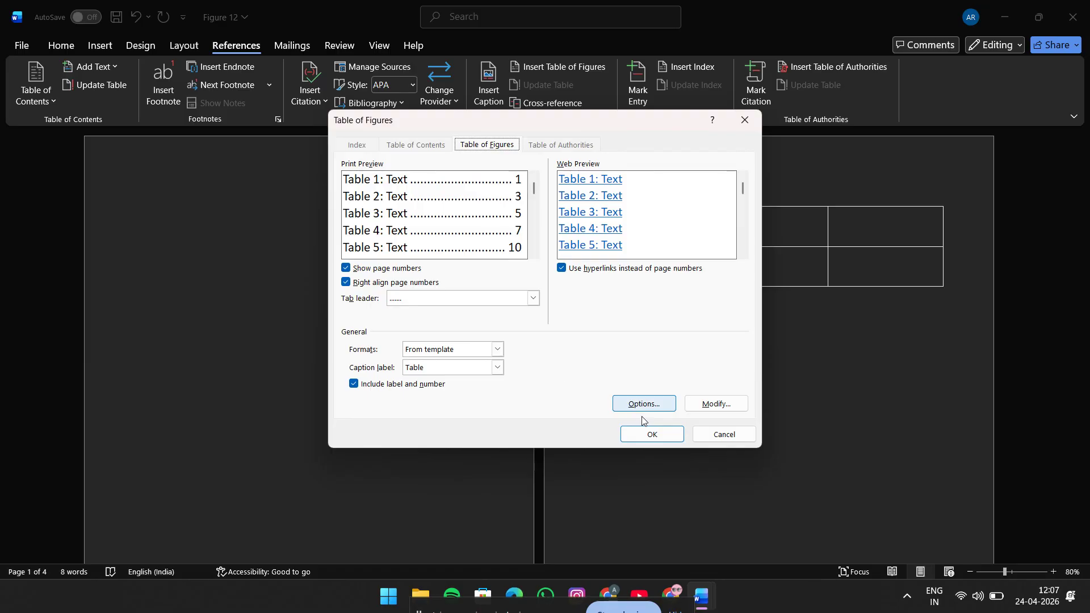
pyautogui.click(652, 435)
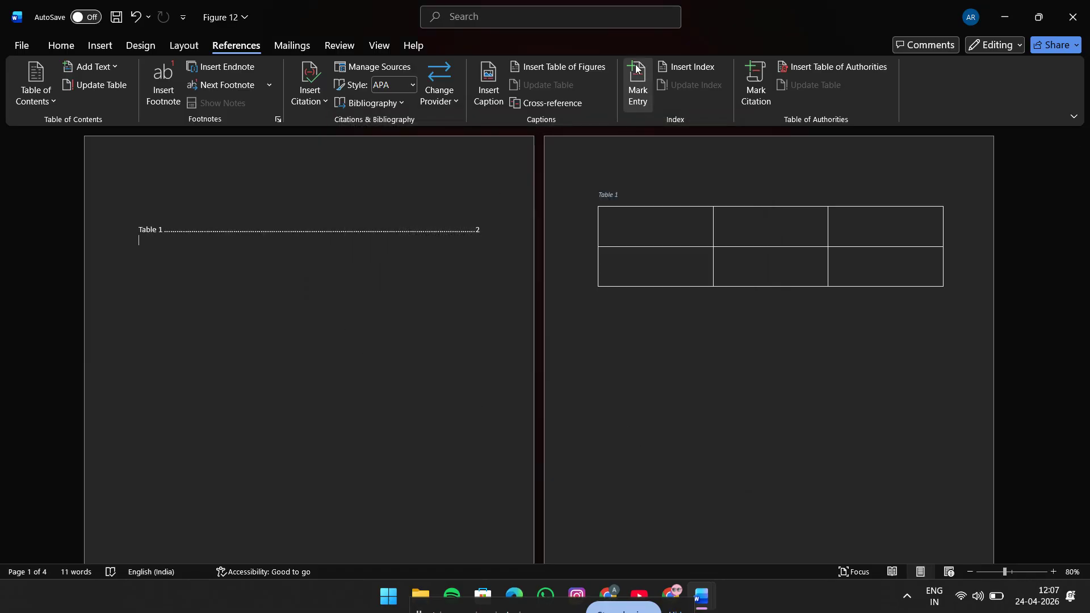
# Step: Insert a second table of figures below the list of tables, using the Figure caption label
pyautogui.click(576, 67)
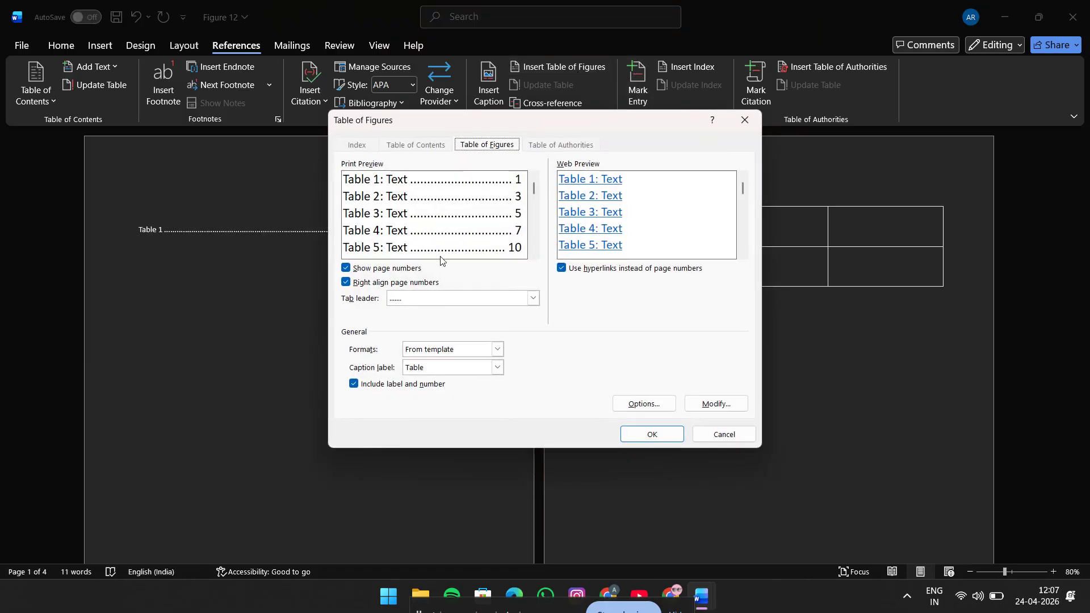
pyautogui.click(430, 372)
pyautogui.click(433, 396)
pyautogui.click(625, 436)
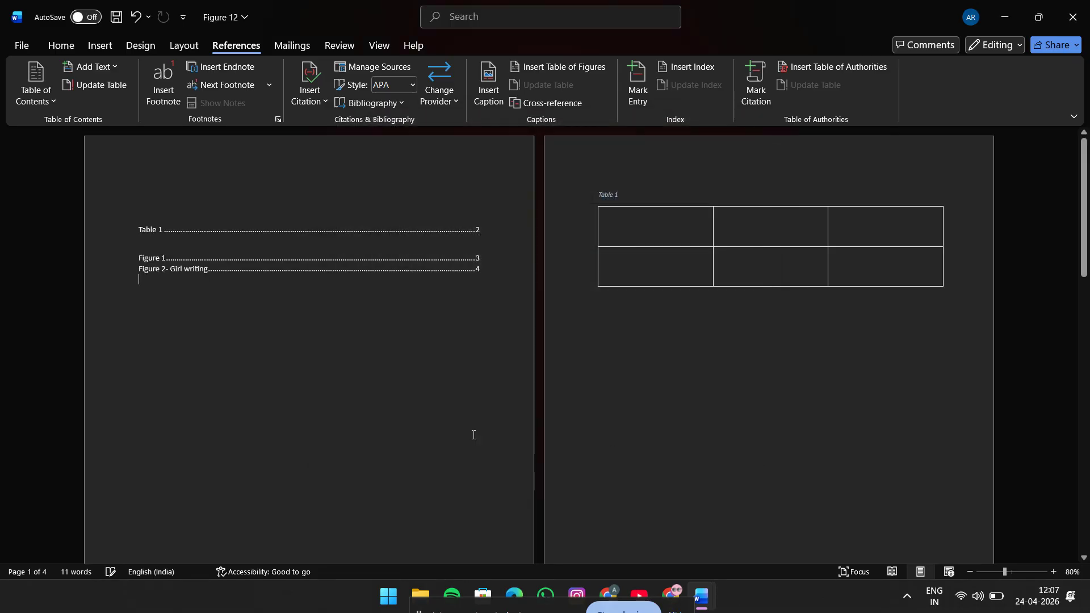